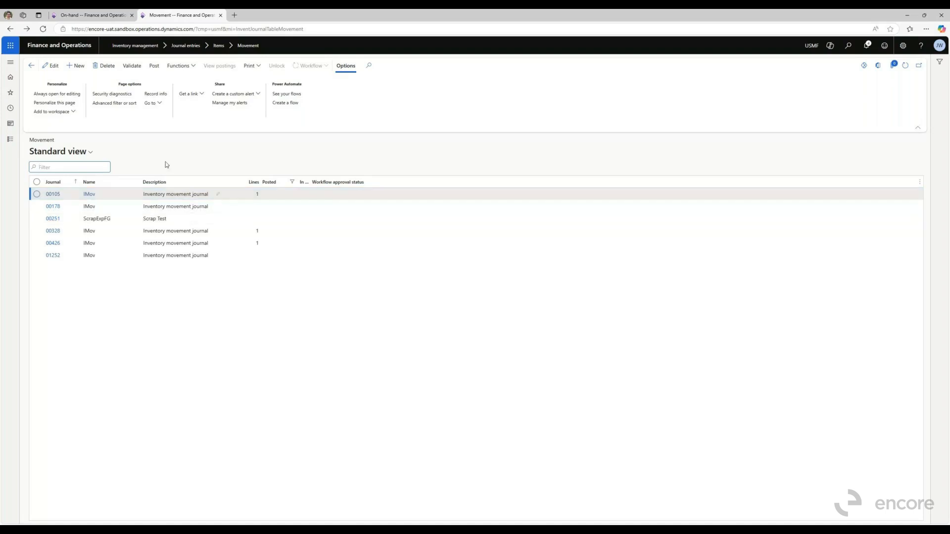
# - Create an IMov inventory movement journal for site 1 and warehouse 11, keeping the Write Down/Up Fixed Assets offset account
pyautogui.click(70, 73)
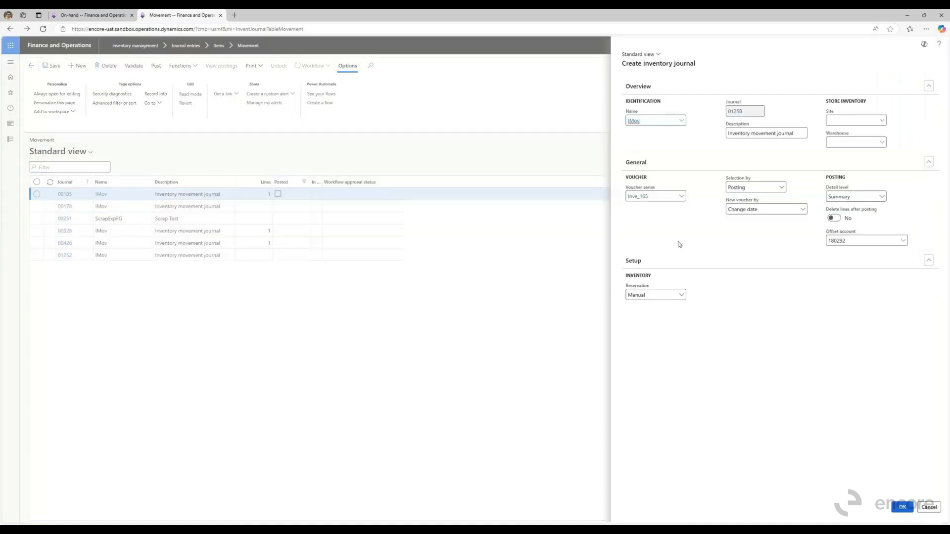
pyautogui.click(876, 121)
pyautogui.click(880, 121)
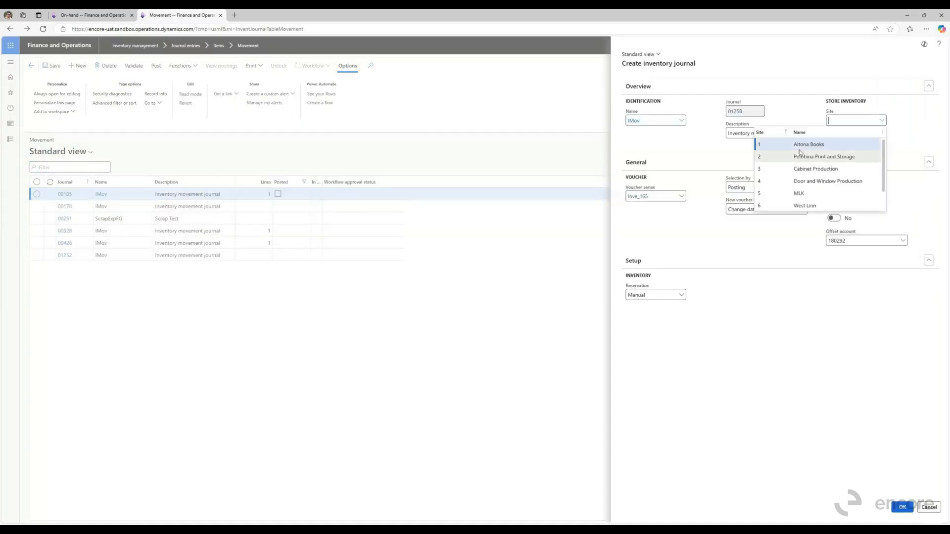
pyautogui.click(812, 143)
pyautogui.click(881, 143)
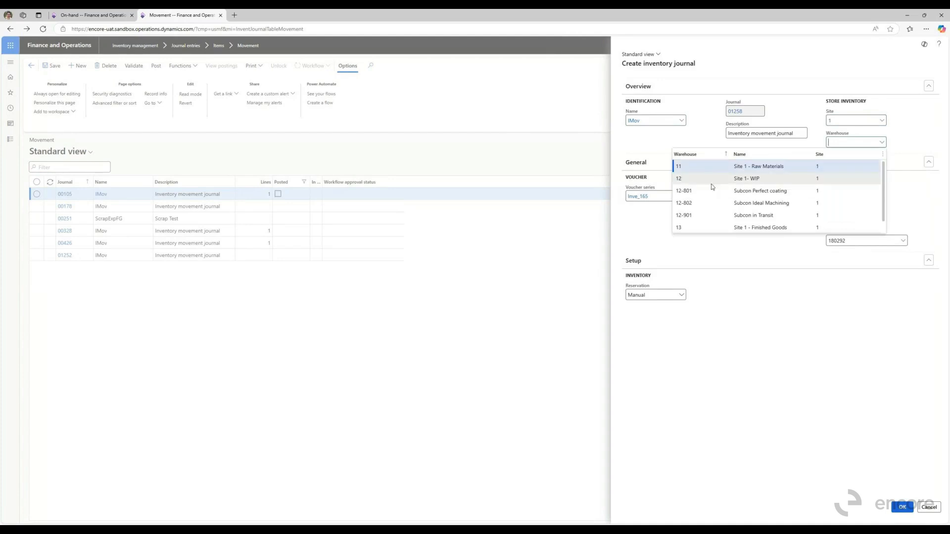
pyautogui.click(703, 167)
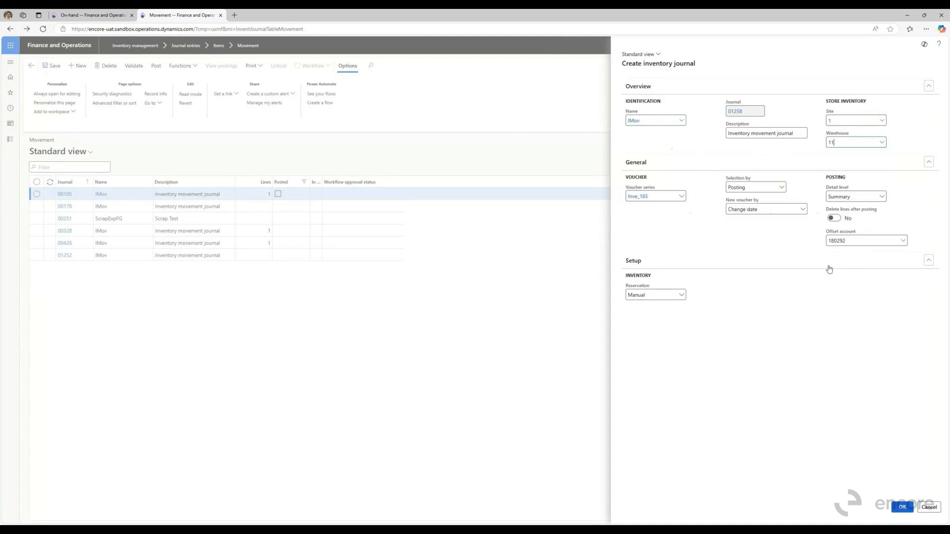
pyautogui.click(903, 242)
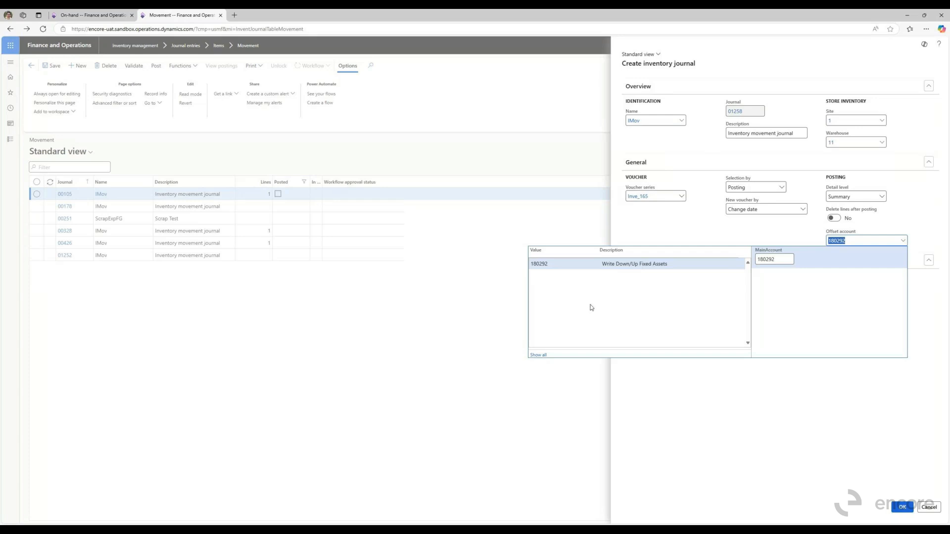
pyautogui.click(815, 428)
pyautogui.click(899, 509)
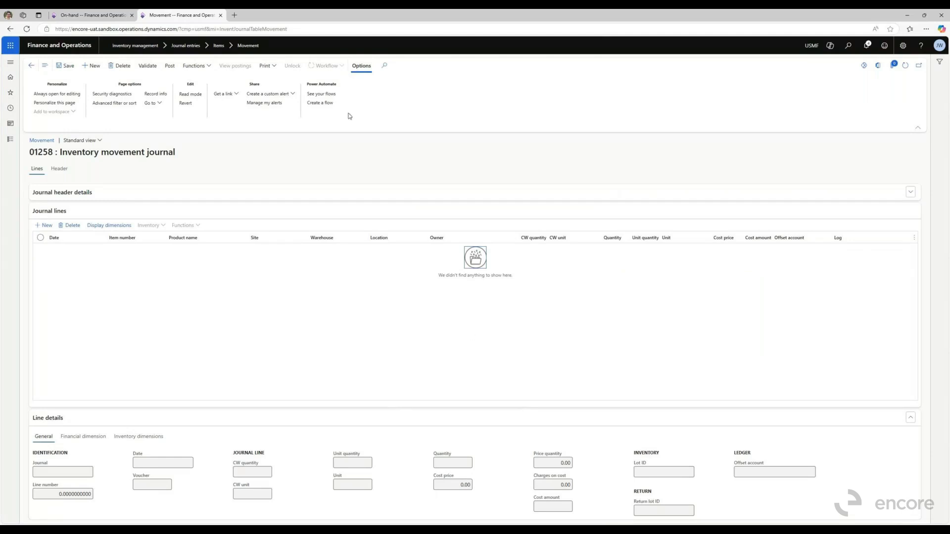
# - Add a journal line for the DeWalt Impact Driver, using item number 43333366 copied from the on-hand list
pyautogui.click(44, 225)
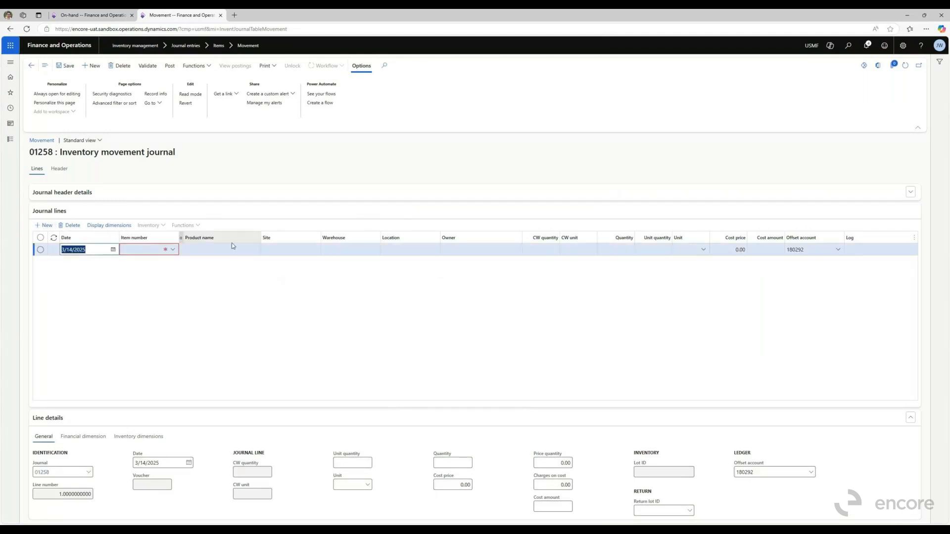
pyautogui.click(99, 15)
pyautogui.click(70, 193)
pyautogui.hotkey('ctrl', 'c')
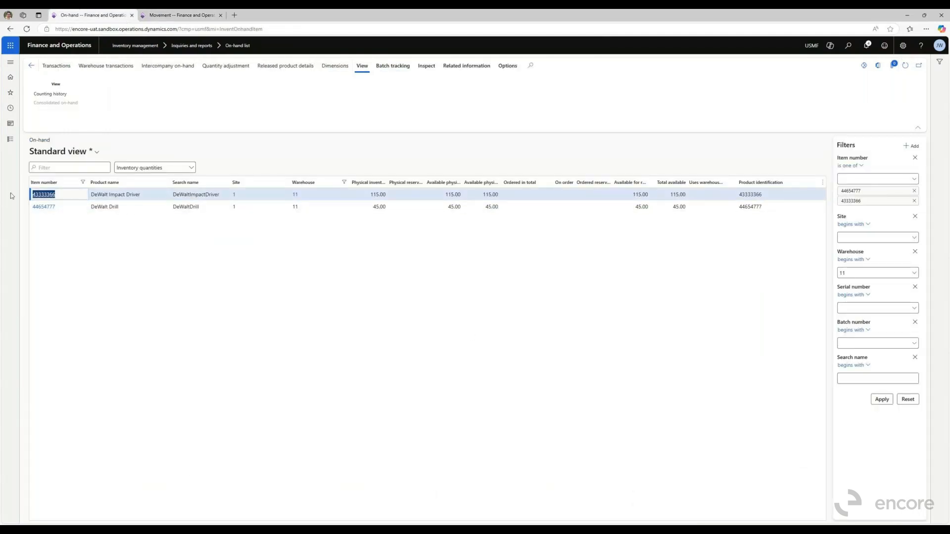
pyautogui.click(180, 15)
pyautogui.press('Tab')
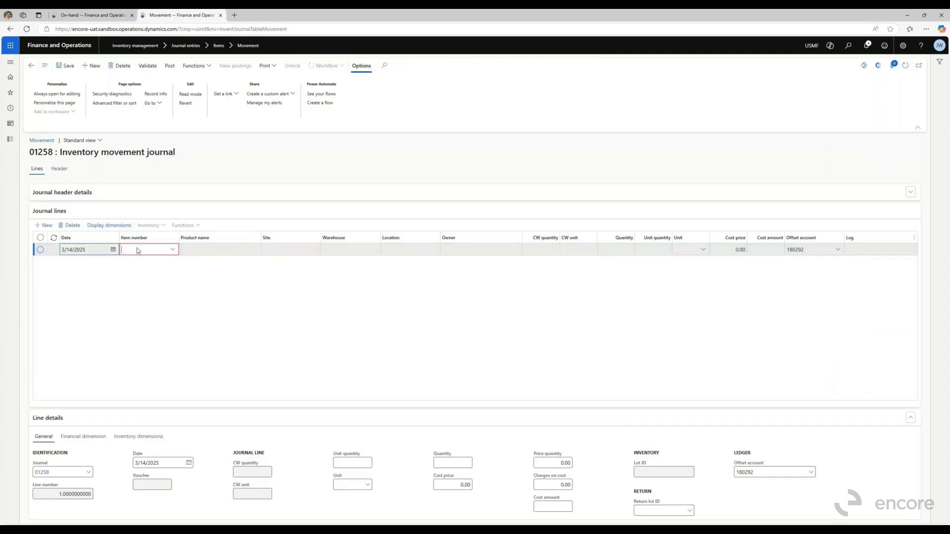
pyautogui.hotkey('ctrl', 'v')
pyautogui.press('Tab')
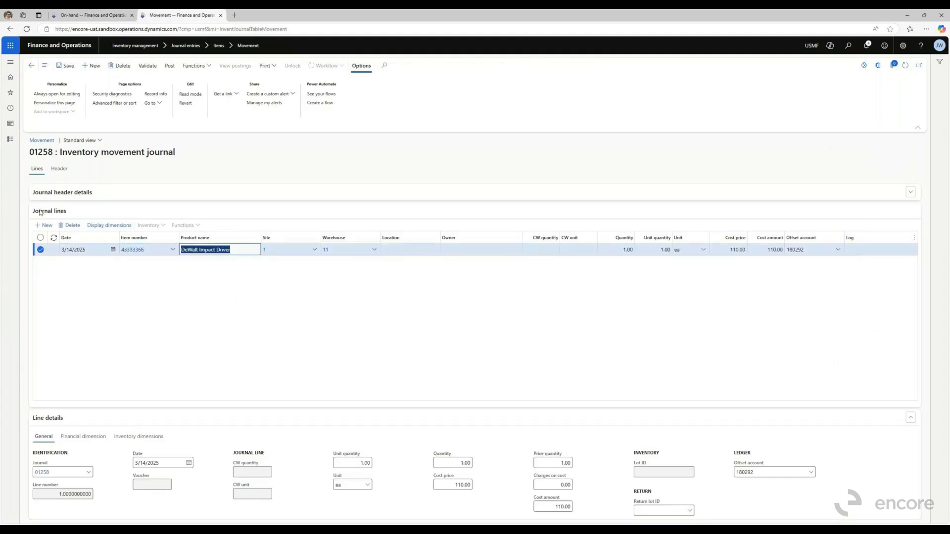
# - Set the DeWalt Impact Driver line's quantity to -10
pyautogui.click(653, 251)
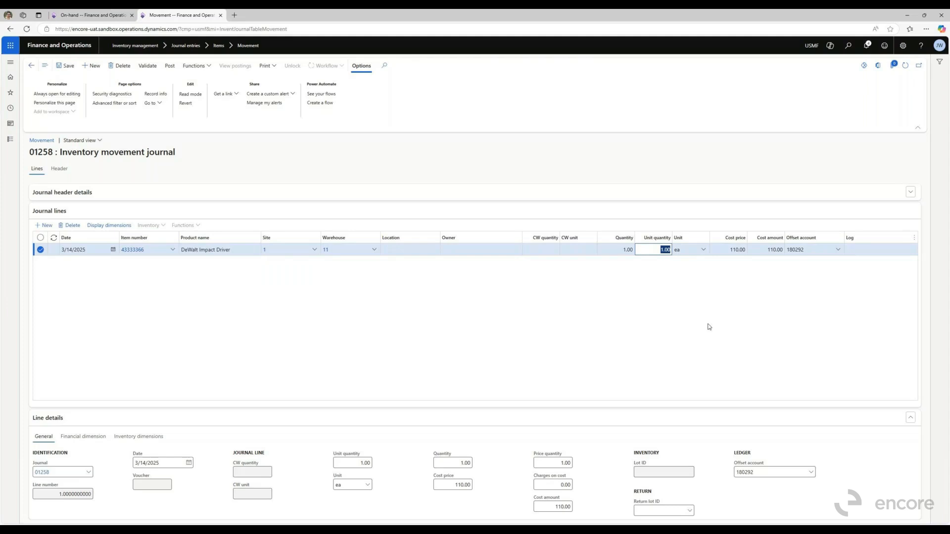
pyautogui.press('BackSpace')
pyautogui.hotkey('shift', 'Tab')
pyautogui.write('-10')
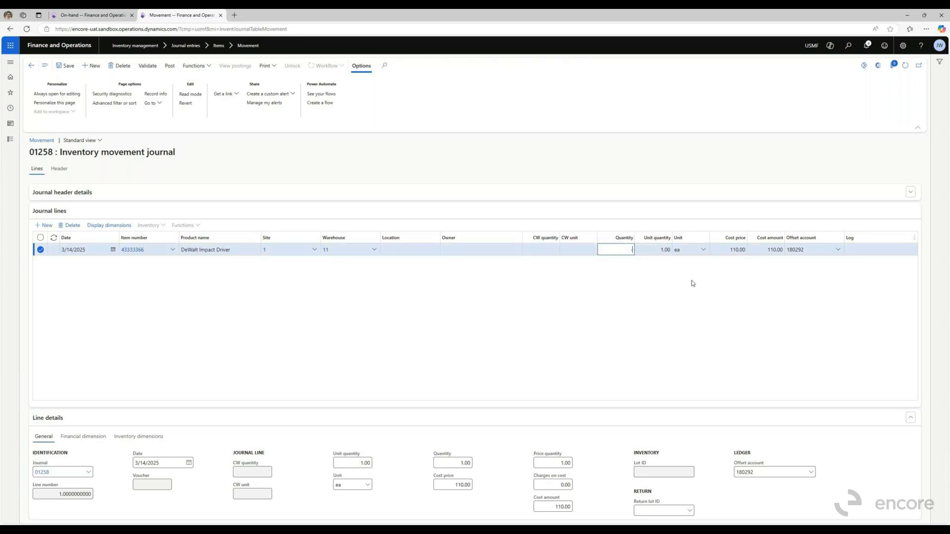
pyautogui.press('Tab')
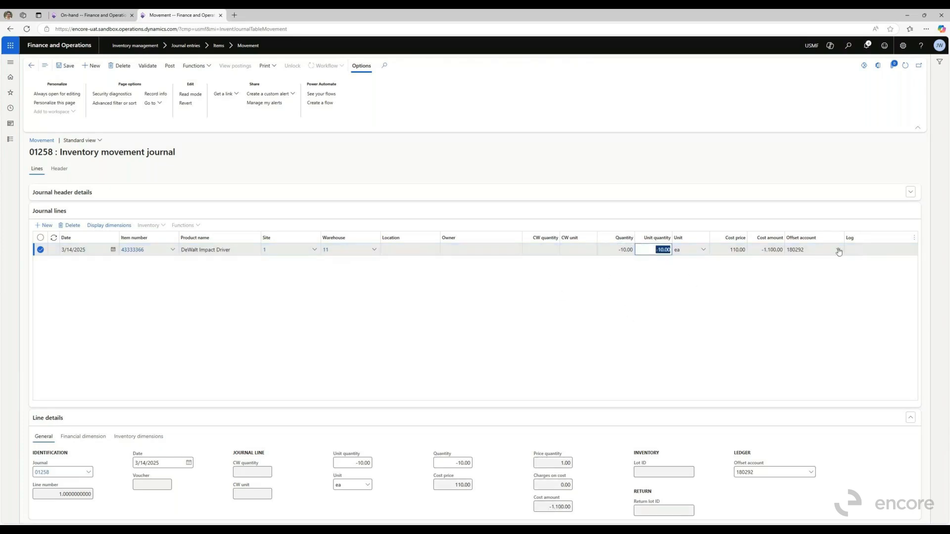
# - Add a second journal line for the DeWalt Drill, using item number 44654777 copied from the on-hand list
pyautogui.click(52, 229)
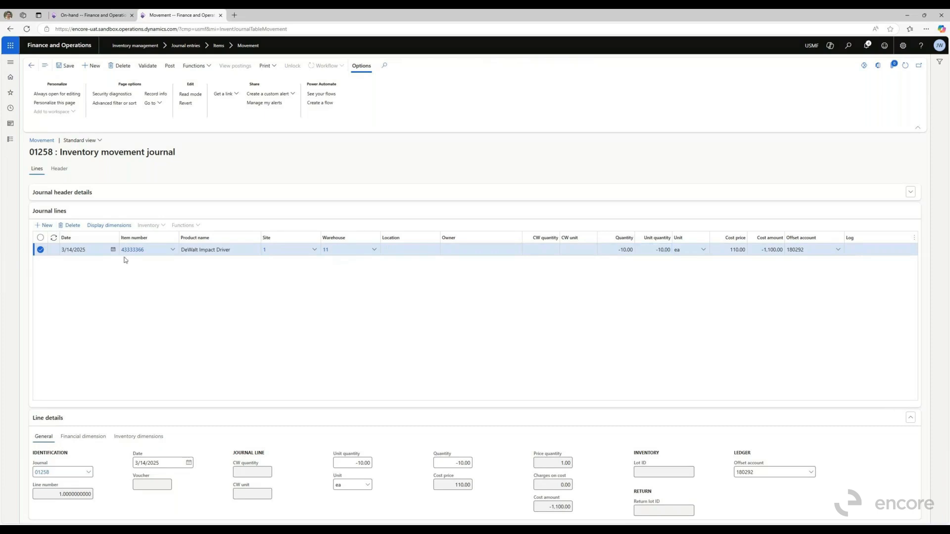
pyautogui.click(119, 16)
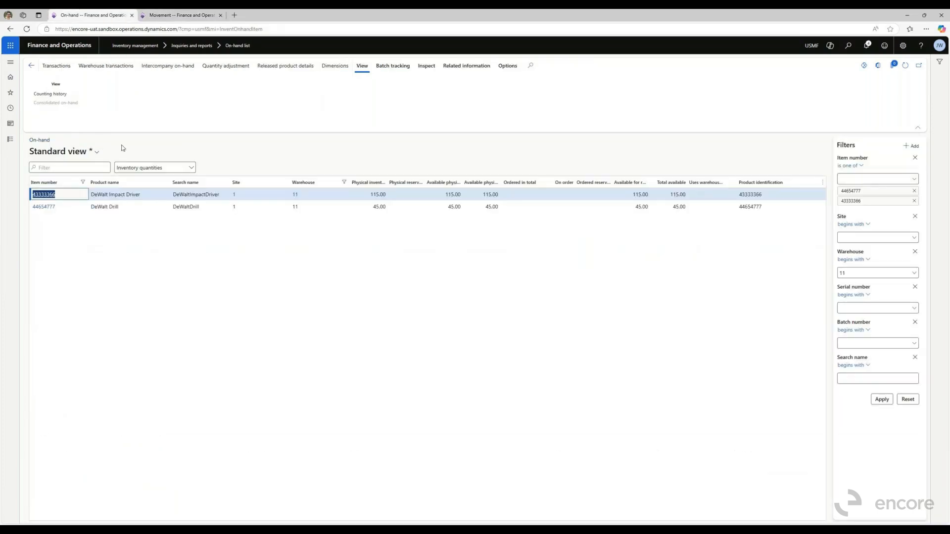
pyautogui.click(52, 207)
pyautogui.hotkey('ctrl', 'c')
pyautogui.click(185, 16)
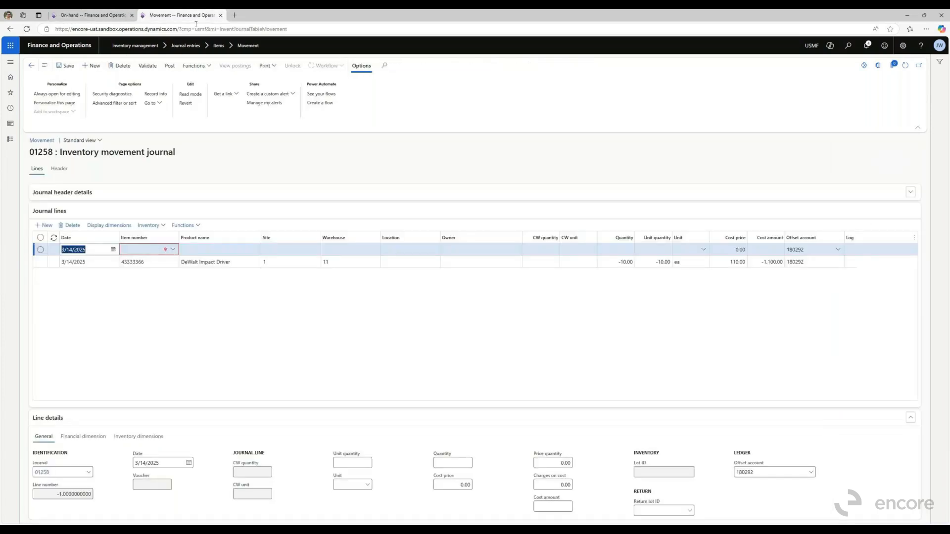
pyautogui.click(144, 250)
pyautogui.hotkey('ctrl', 'v')
pyautogui.press('Tab')
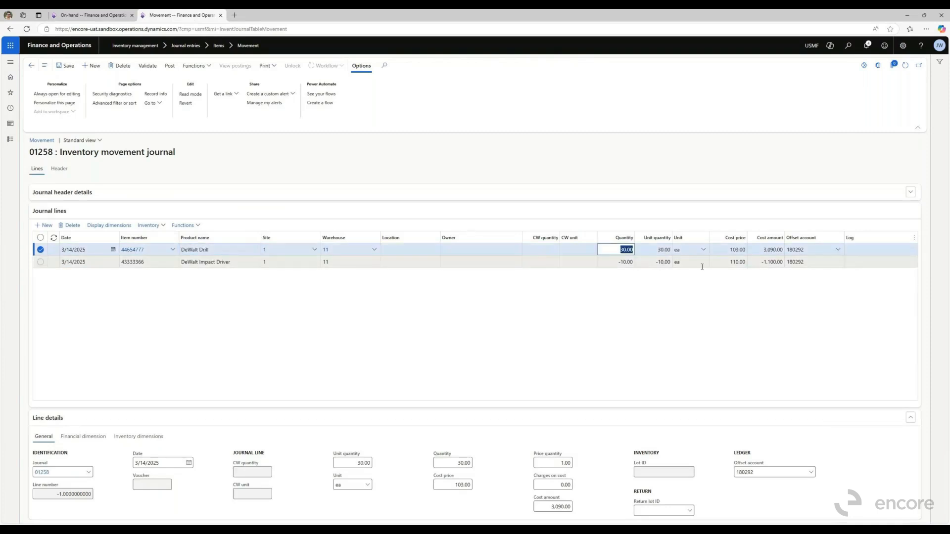
# - Set the DeWalt Drill line's quantity to 20
pyautogui.write('-')
pyautogui.write('20')
pyautogui.press('Tab')
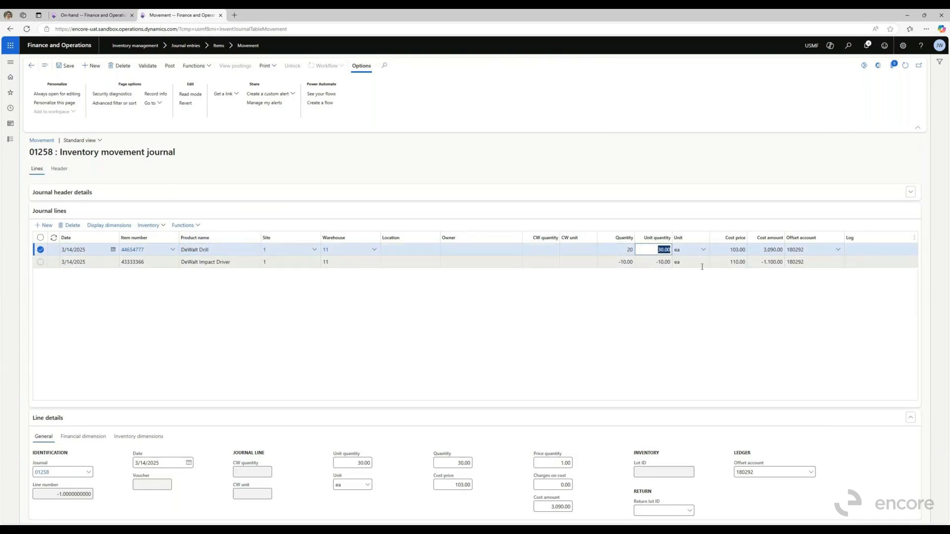
pyautogui.click(627, 250)
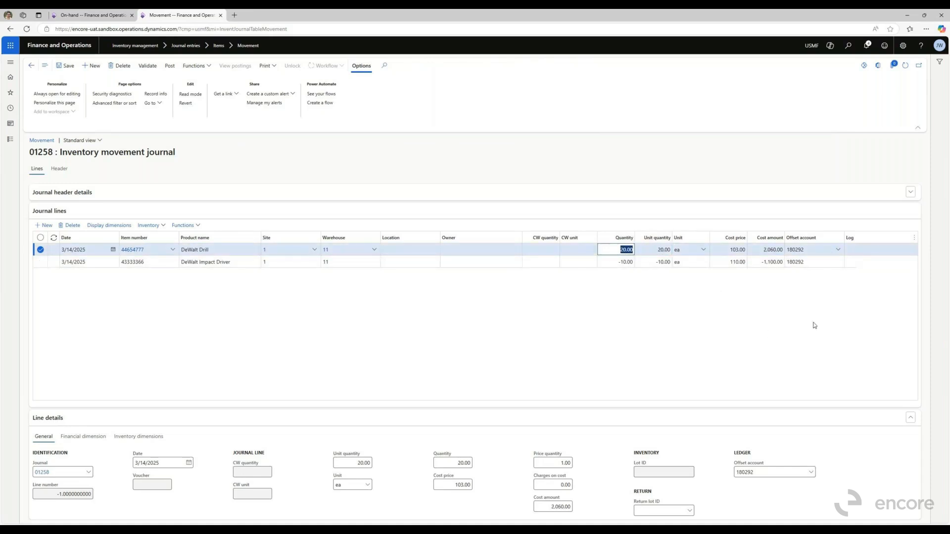
# - Look up the offset account assigned to the DeWalt Impact Driver line
pyautogui.click(832, 262)
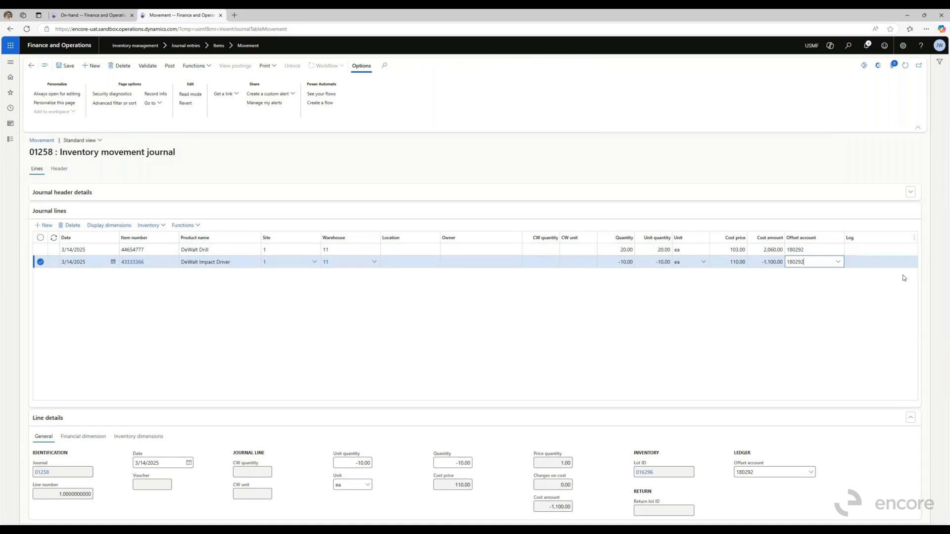
pyautogui.click(838, 263)
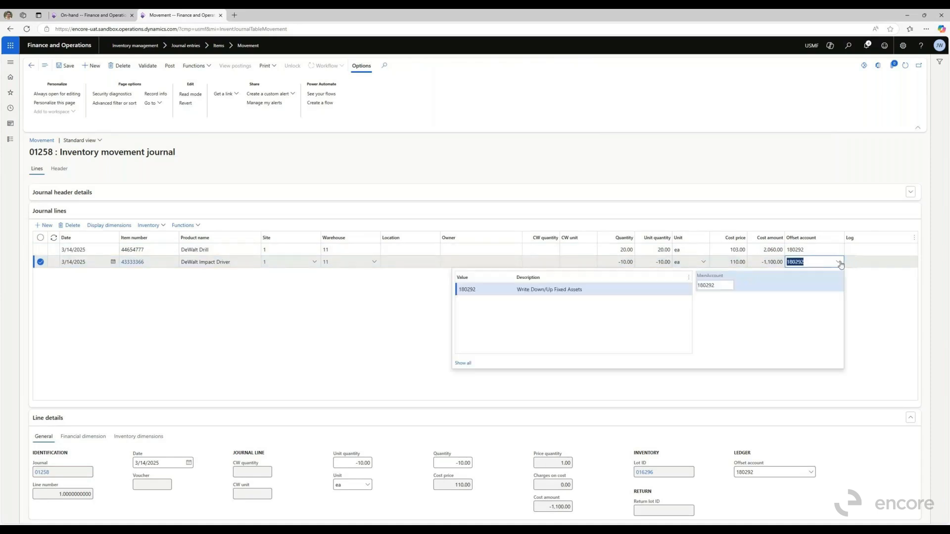
pyautogui.click(840, 263)
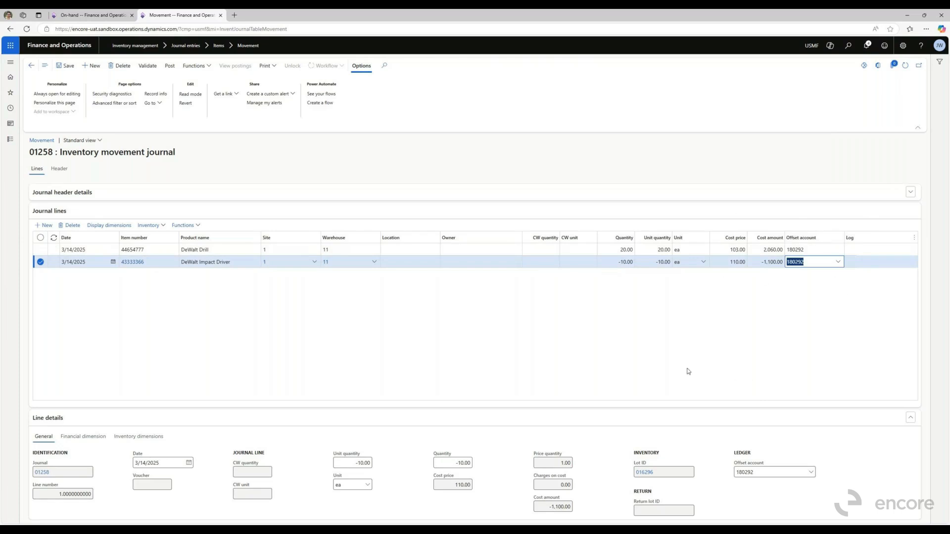
# - Deselect the DeWalt Impact Driver line and post the inventory movement journal
pyautogui.click(54, 238)
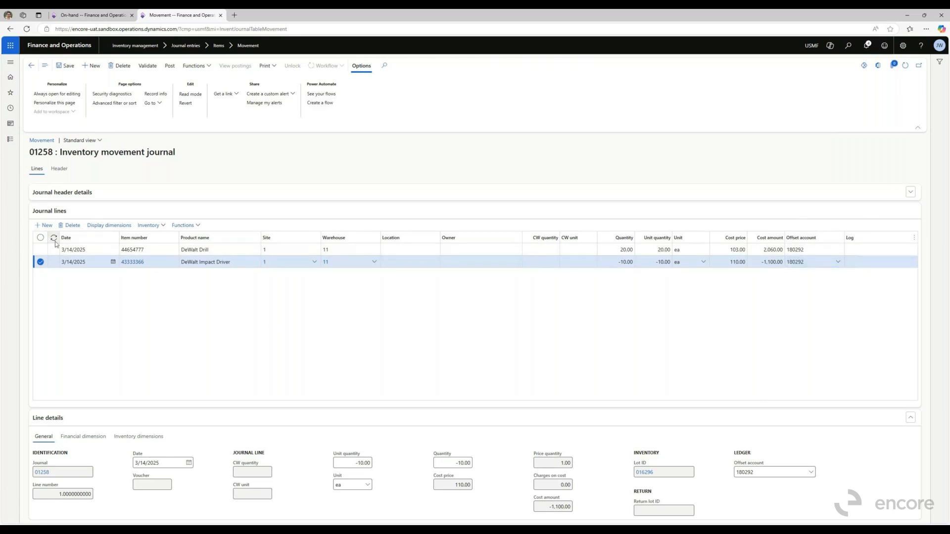
pyautogui.click(40, 261)
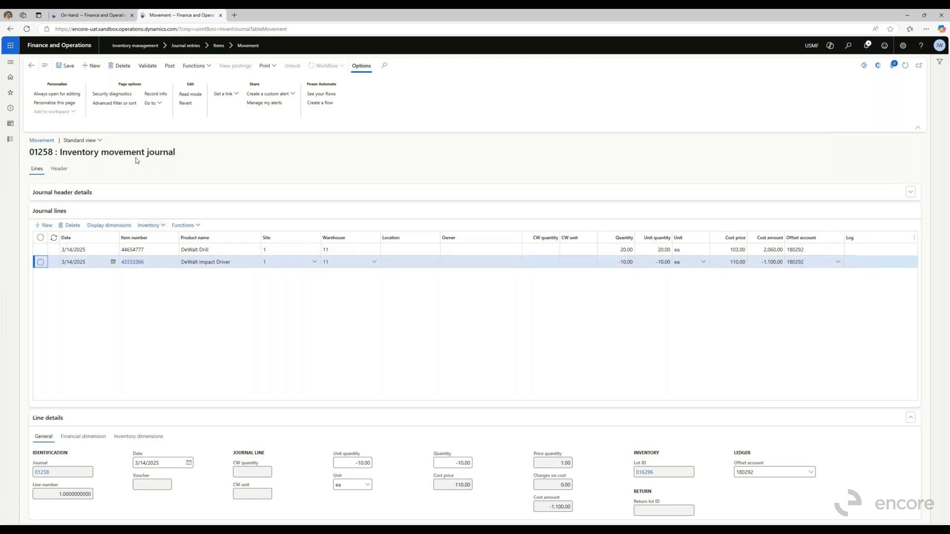
pyautogui.click(170, 65)
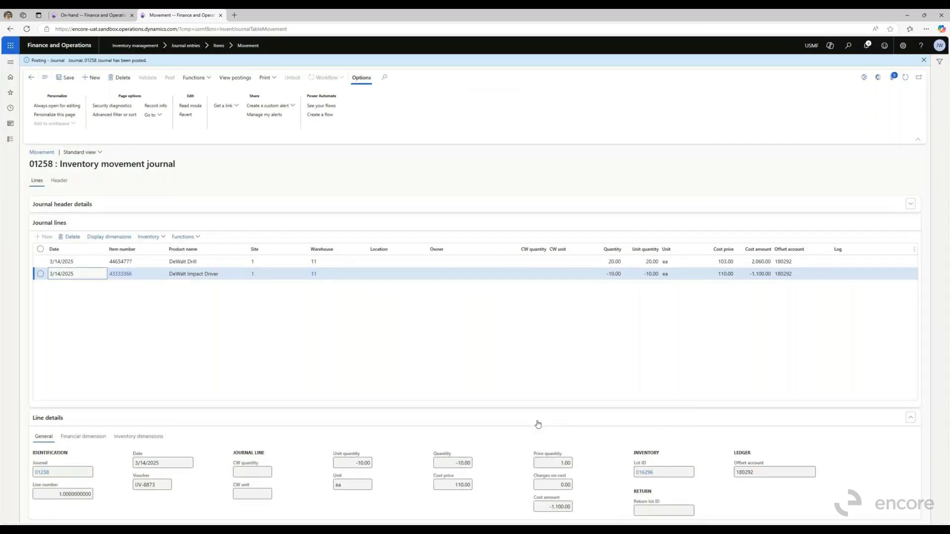
# - Refresh the on-hand list to check the inventory quantities of the DeWalt Impact Driver and DeWalt Drill
pyautogui.click(79, 12)
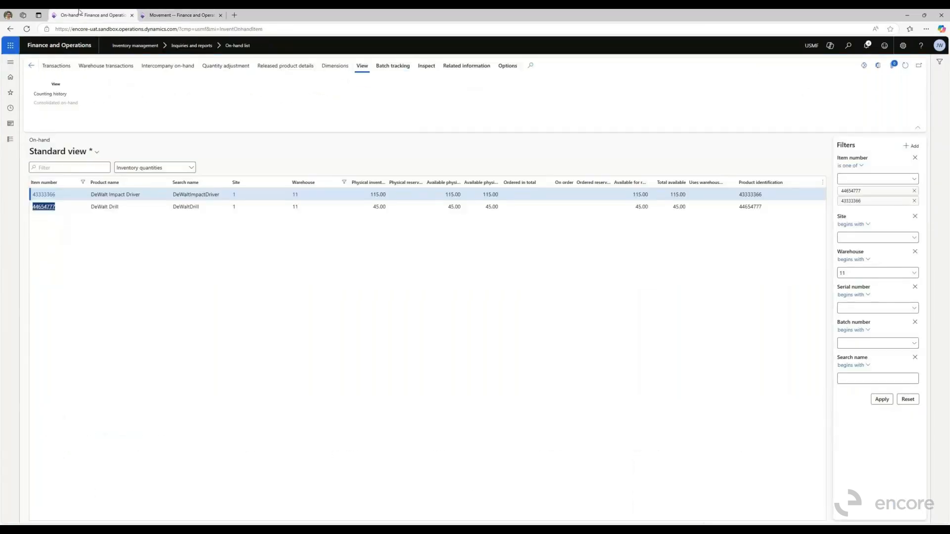
pyautogui.click(905, 66)
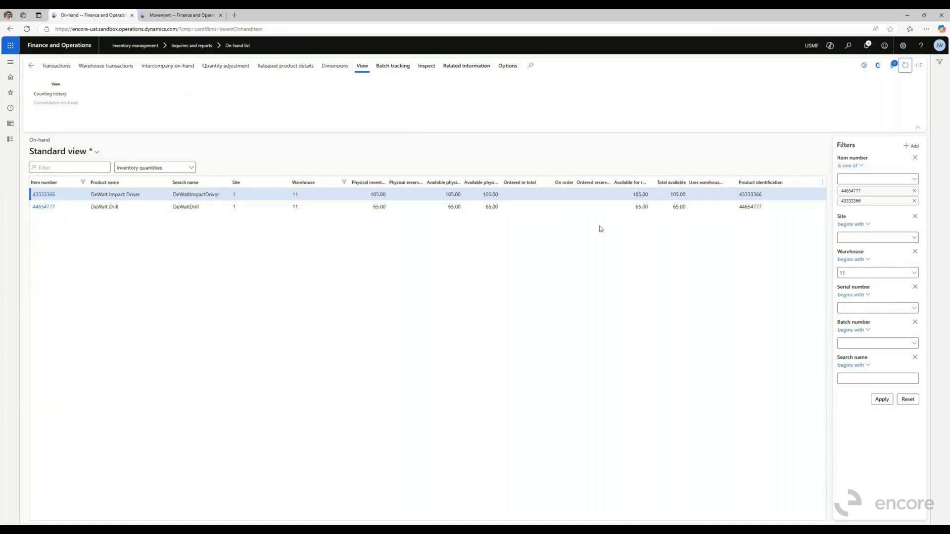